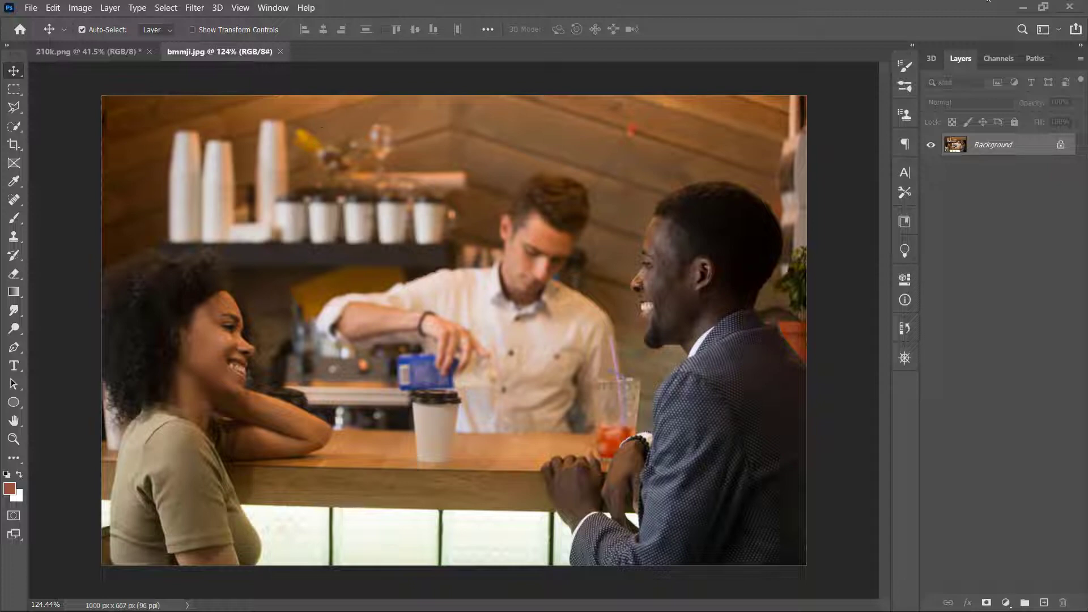
{"action": "left_click", "coordinate": [1044, 8]}
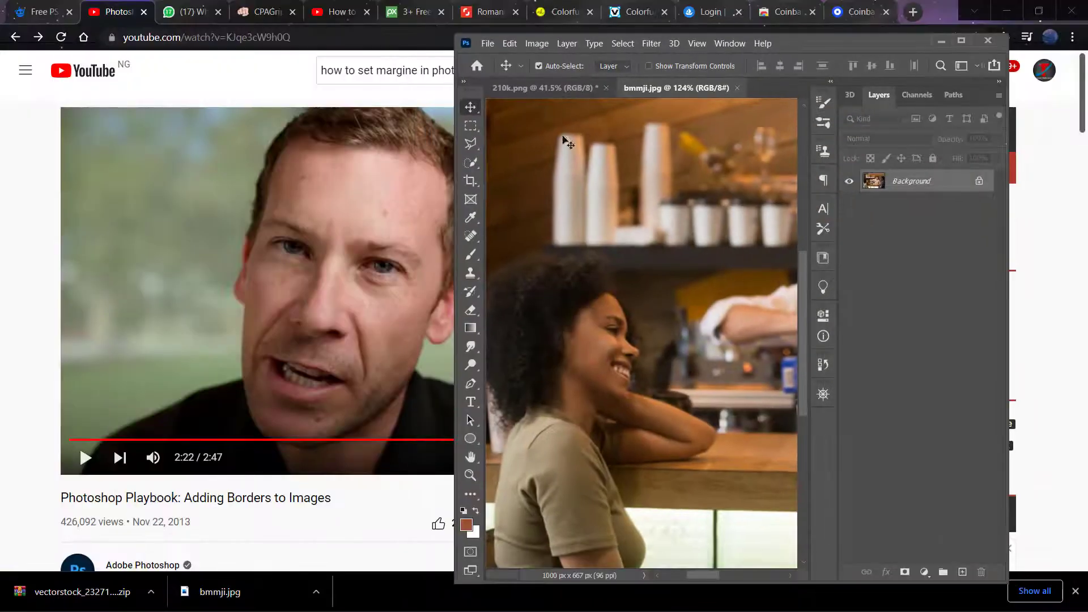
{"action": "left_click", "coordinate": [1006, 12]}
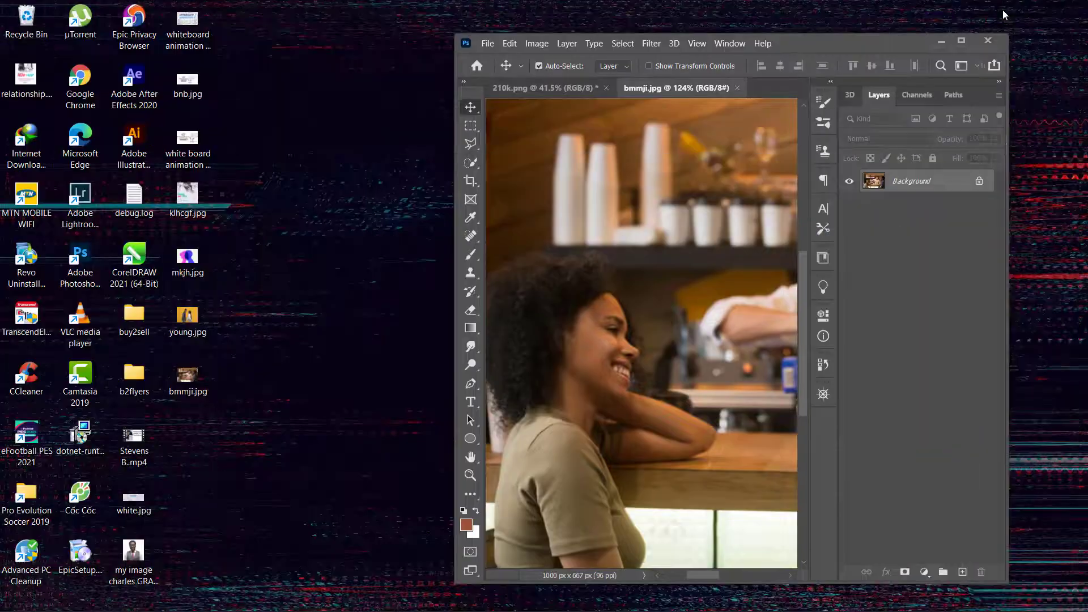
{"action": "double_click", "coordinate": [189, 380]}
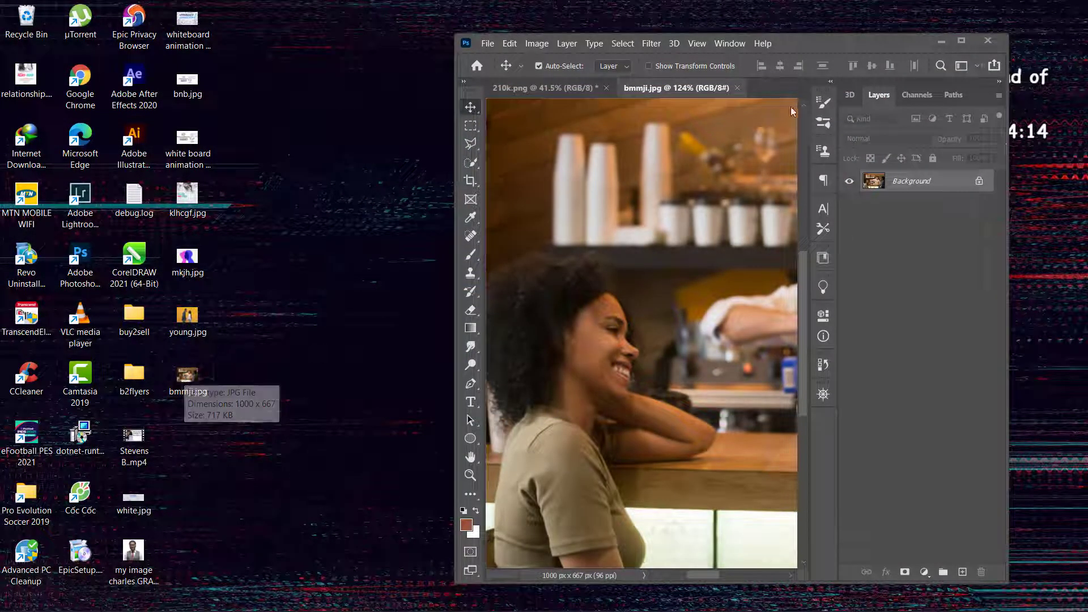
{"action": "left_click", "coordinate": [963, 41]}
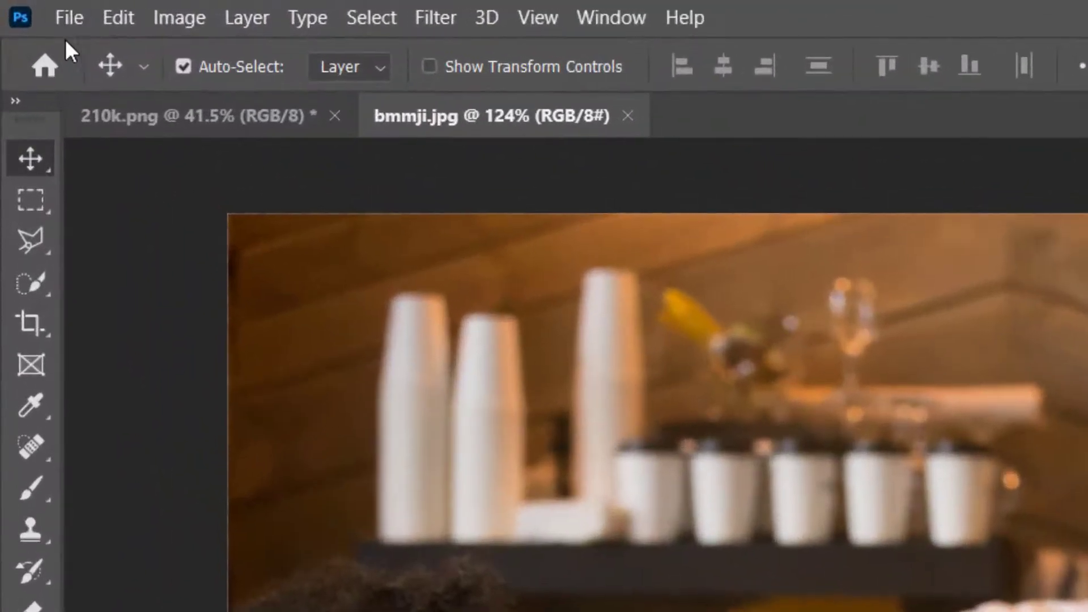
- Place bmmji.jpg from the Desktop as an embedded layer at its original size over the photo
{"action": "left_click", "coordinate": [60, 17]}
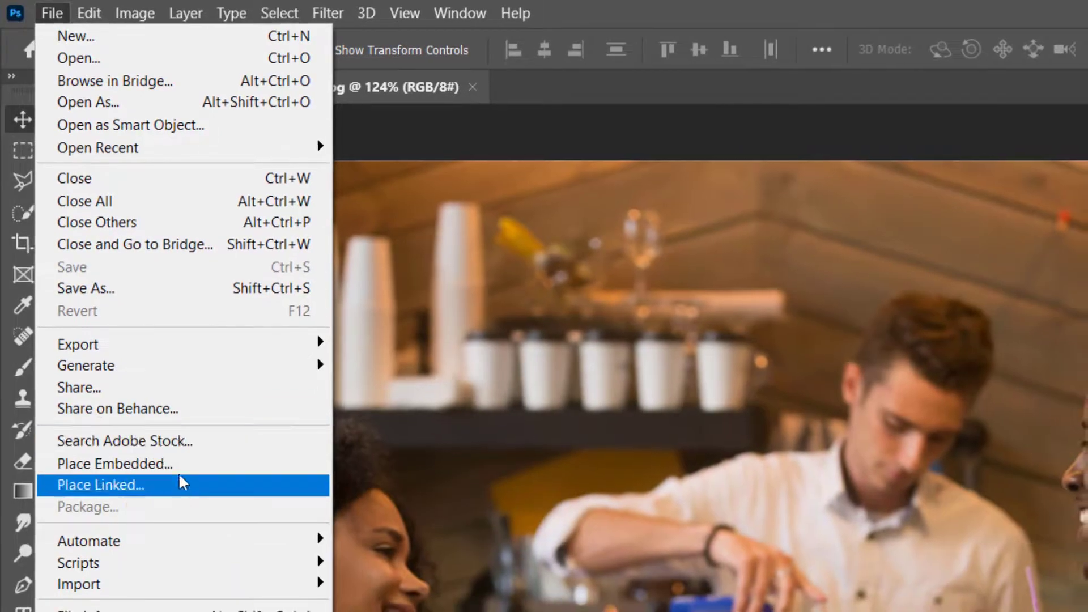
{"action": "left_click", "coordinate": [177, 468]}
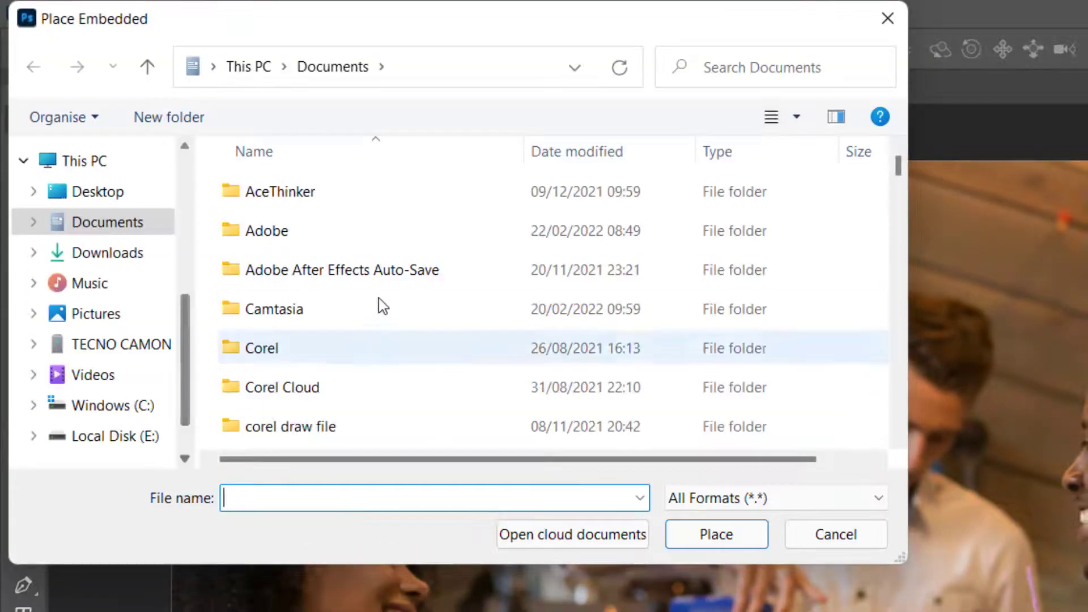
{"action": "left_click", "coordinate": [118, 193]}
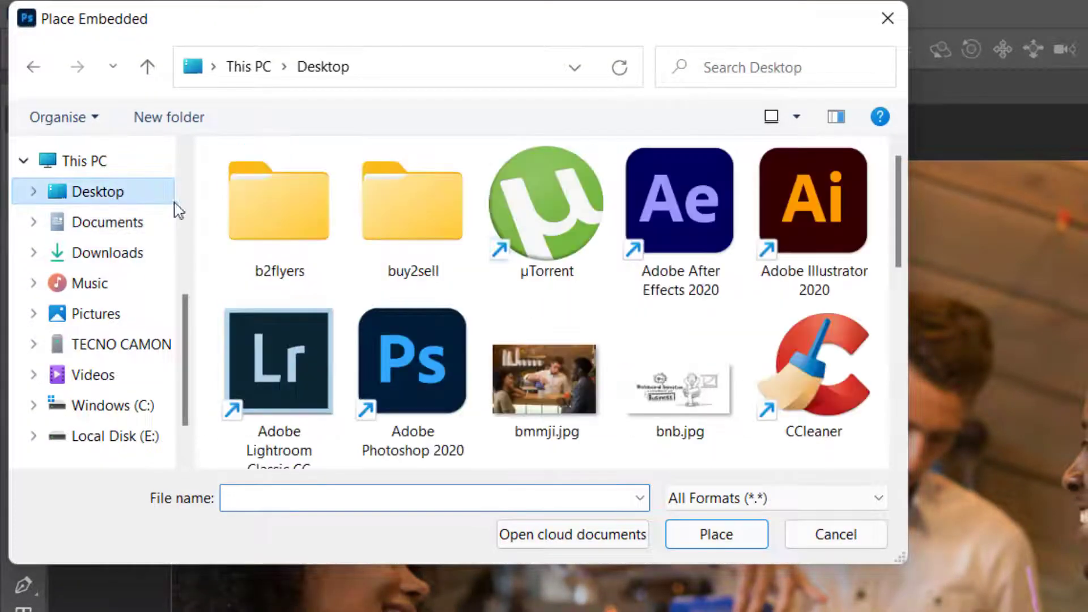
{"action": "scroll", "coordinate": [553, 274], "scroll_direction": "down", "scroll_amount": 5}
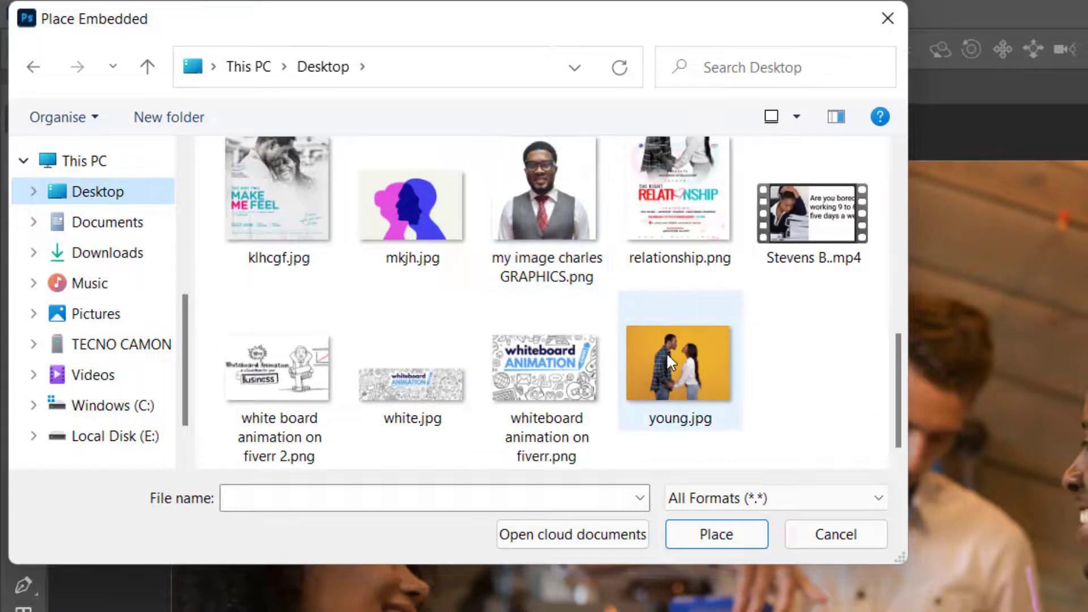
{"action": "scroll", "coordinate": [667, 352], "scroll_direction": "up", "scroll_amount": 3}
{"action": "scroll", "coordinate": [666, 353], "scroll_direction": "down", "scroll_amount": 2}
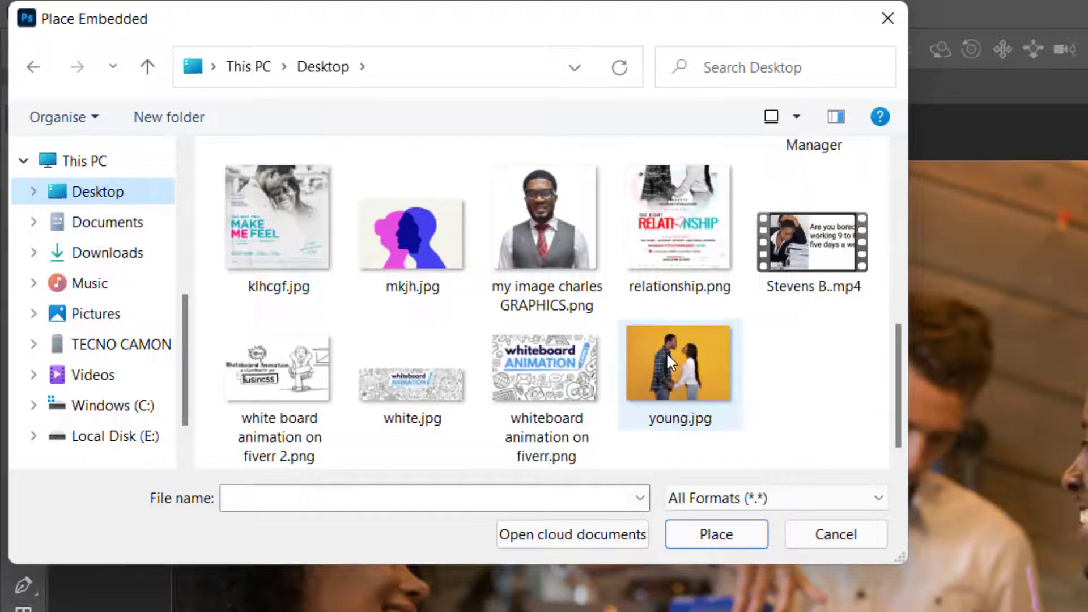
{"action": "scroll", "coordinate": [666, 353], "scroll_direction": "up", "scroll_amount": 5}
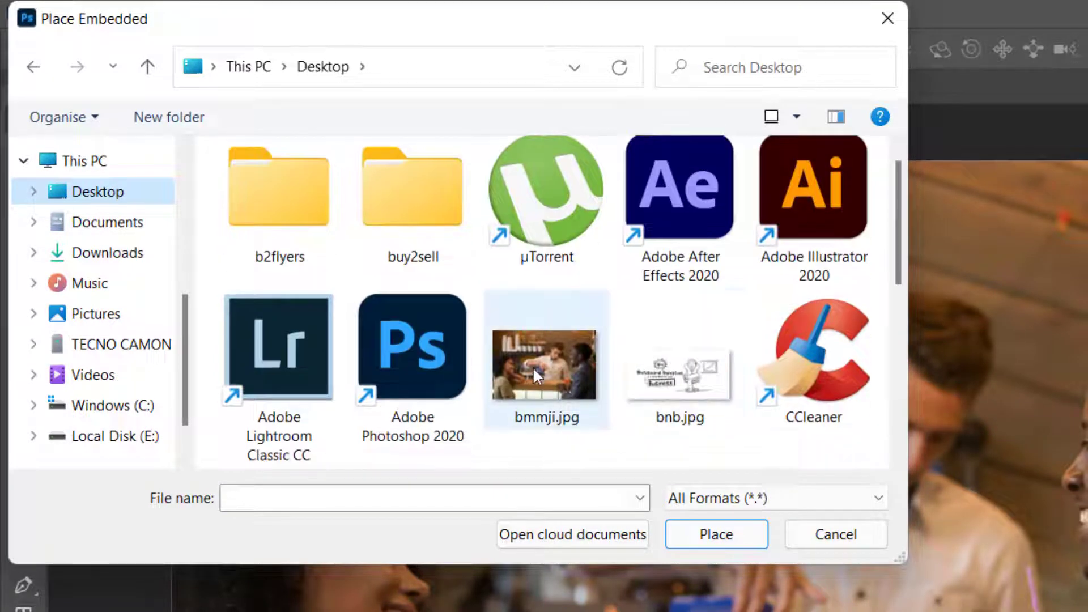
{"action": "left_click", "coordinate": [533, 366]}
{"action": "left_click", "coordinate": [725, 533]}
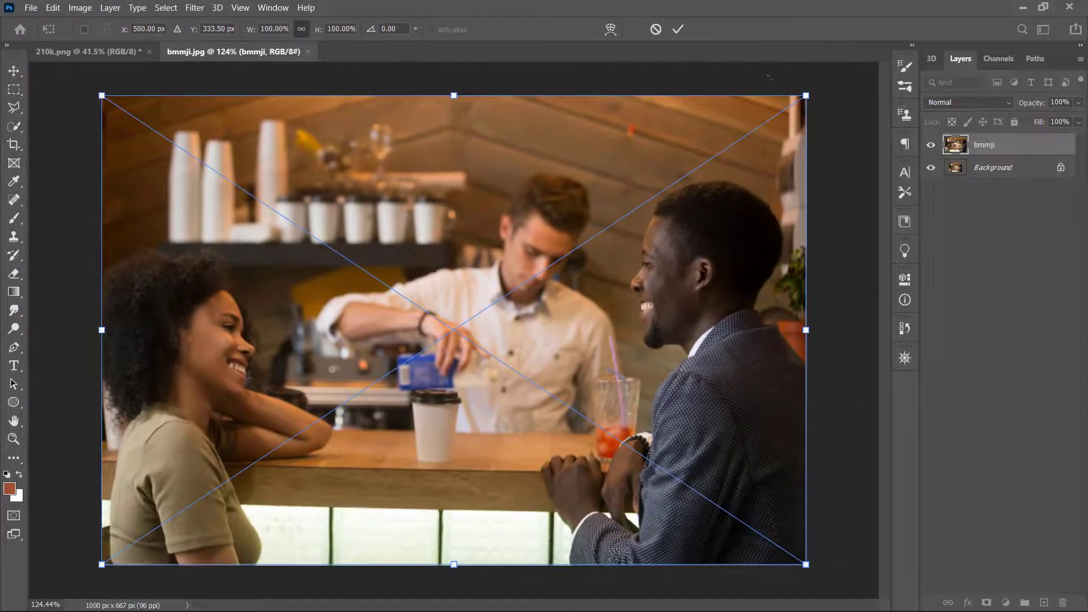
{"action": "left_click", "coordinate": [677, 29]}
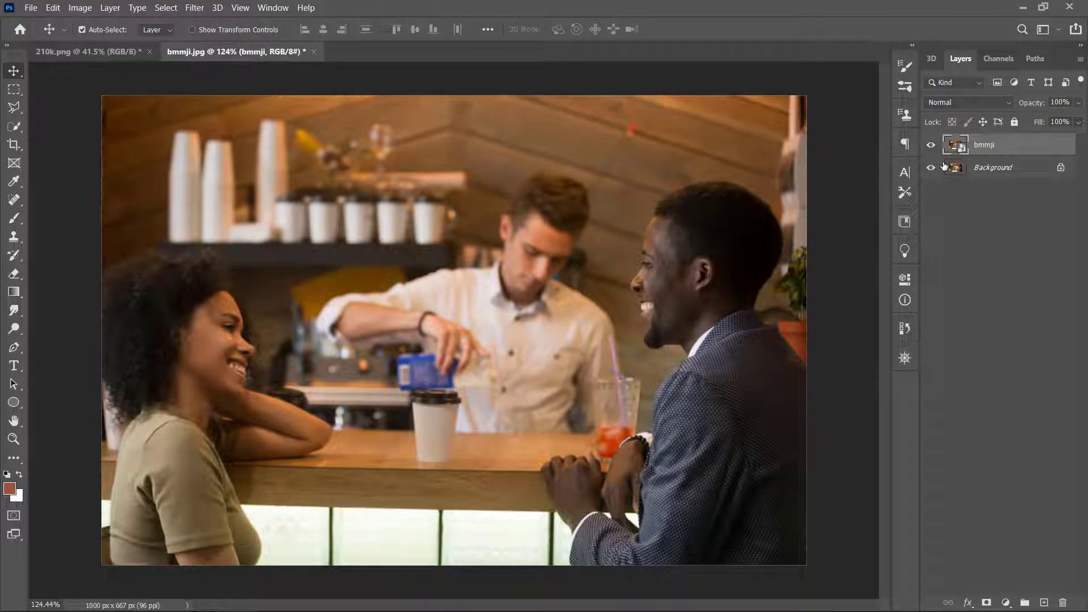
- Hide the placed bmmji layer and make the Background layer active
{"action": "left_click", "coordinate": [934, 147]}
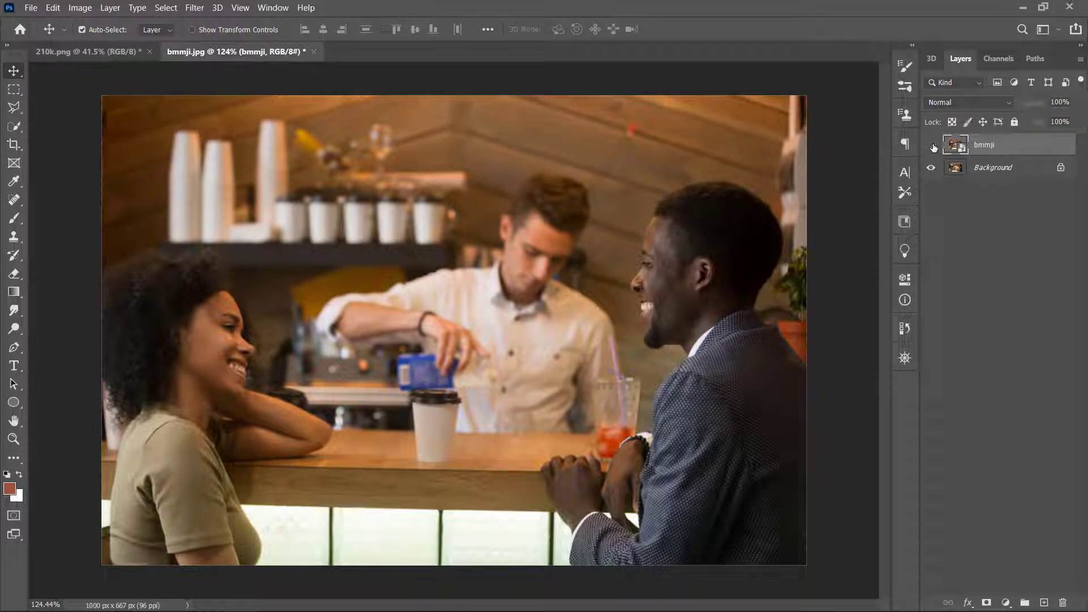
{"action": "left_click", "coordinate": [973, 170]}
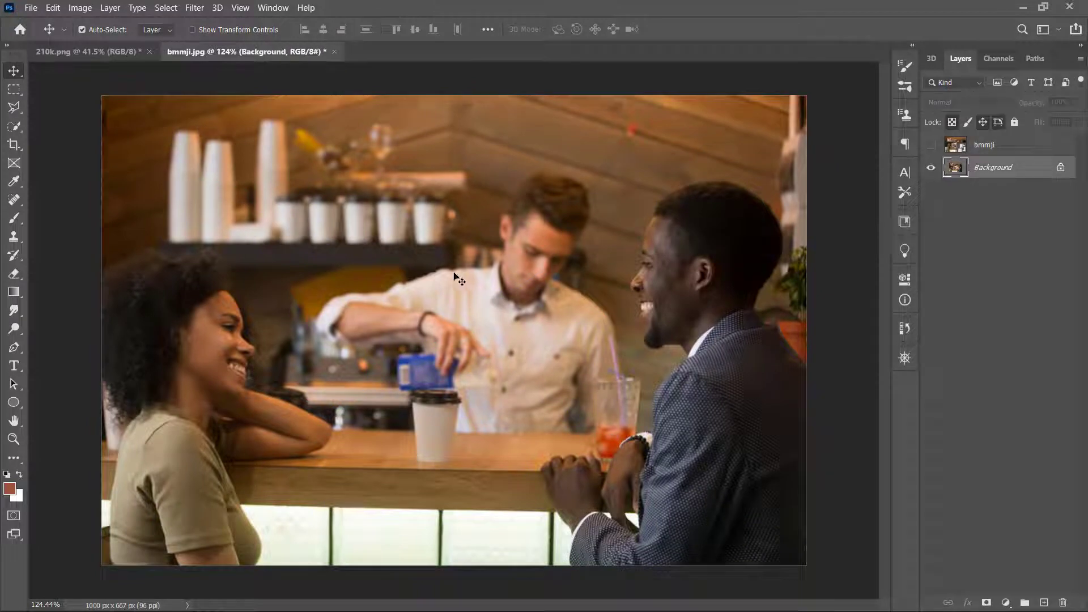
{"action": "mouse_move", "coordinate": [732, 606]}
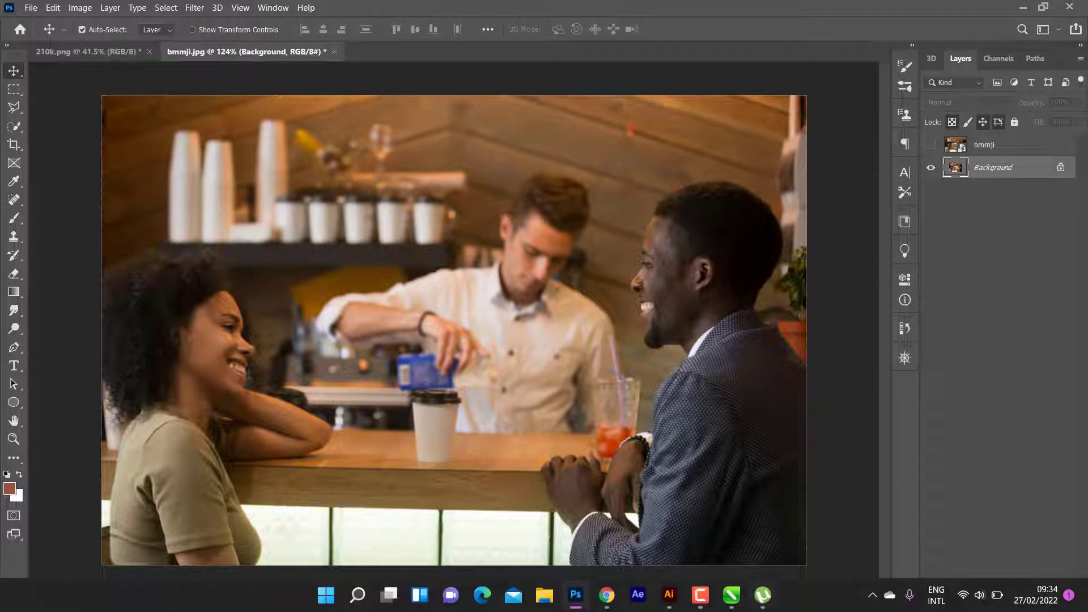
{"action": "left_click", "coordinate": [700, 603]}
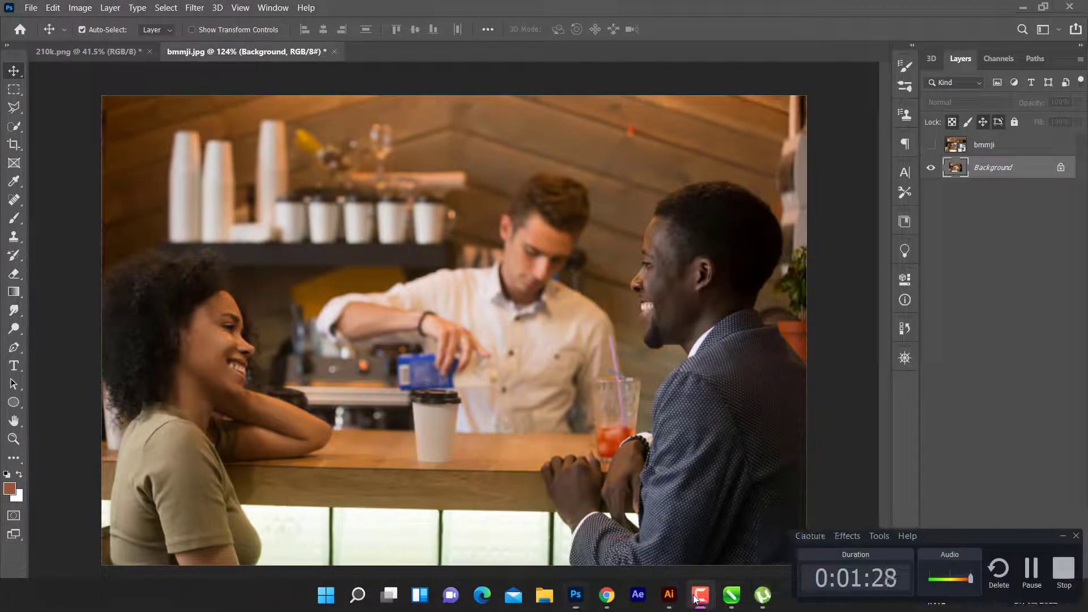
{"action": "left_click", "coordinate": [699, 603]}
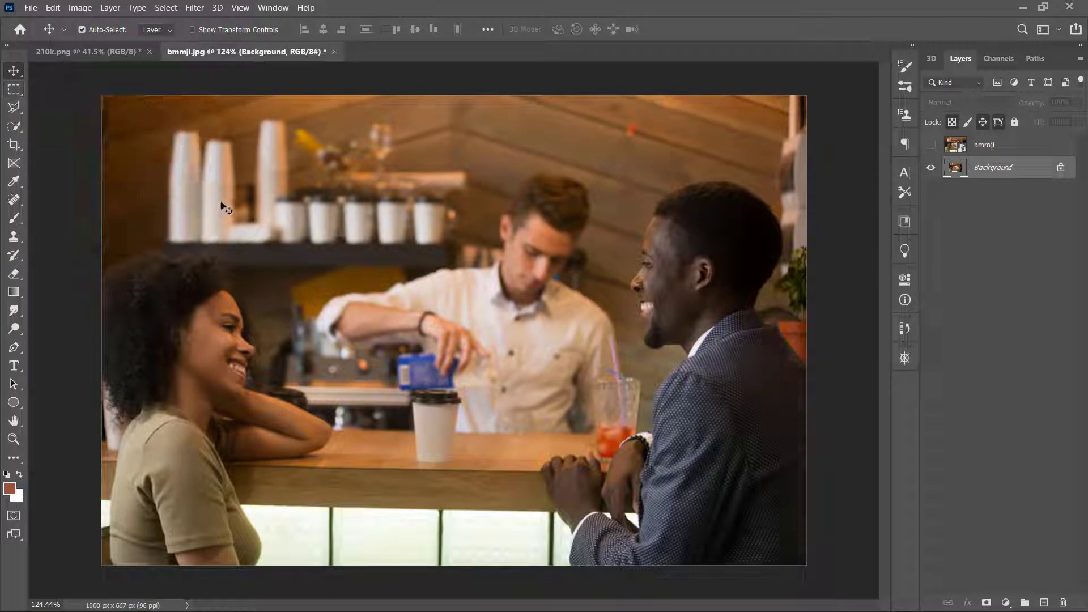
- Draw a rectangular marquee selection just inside the photo's edges, leaving a narrow, even margin all around
{"action": "left_click", "coordinate": [15, 90]}
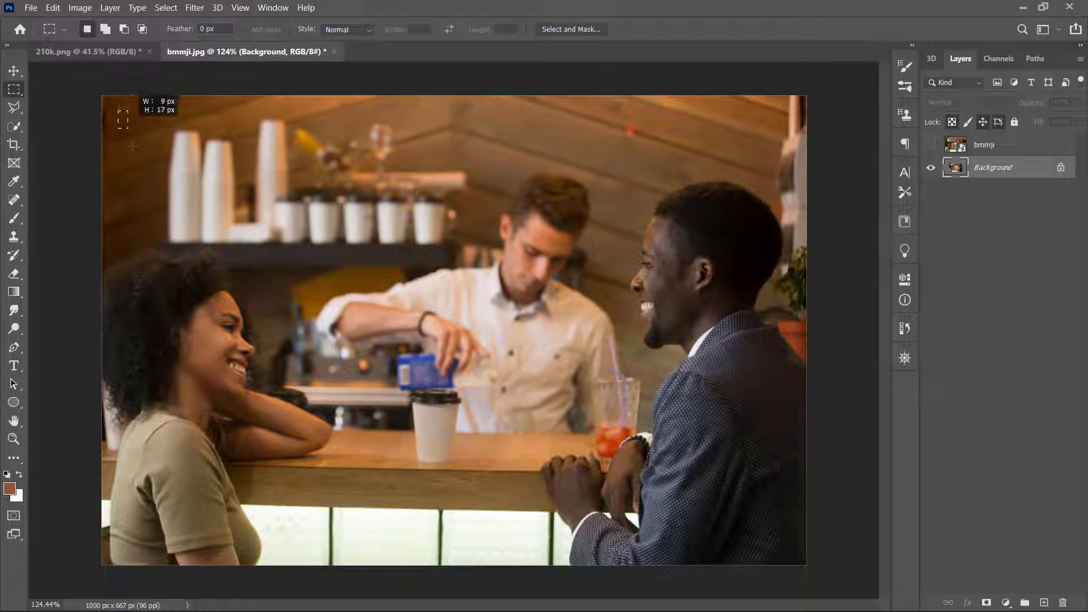
{"action": "left_click_drag", "start_coordinate": [132, 147], "coordinate": [788, 548]}
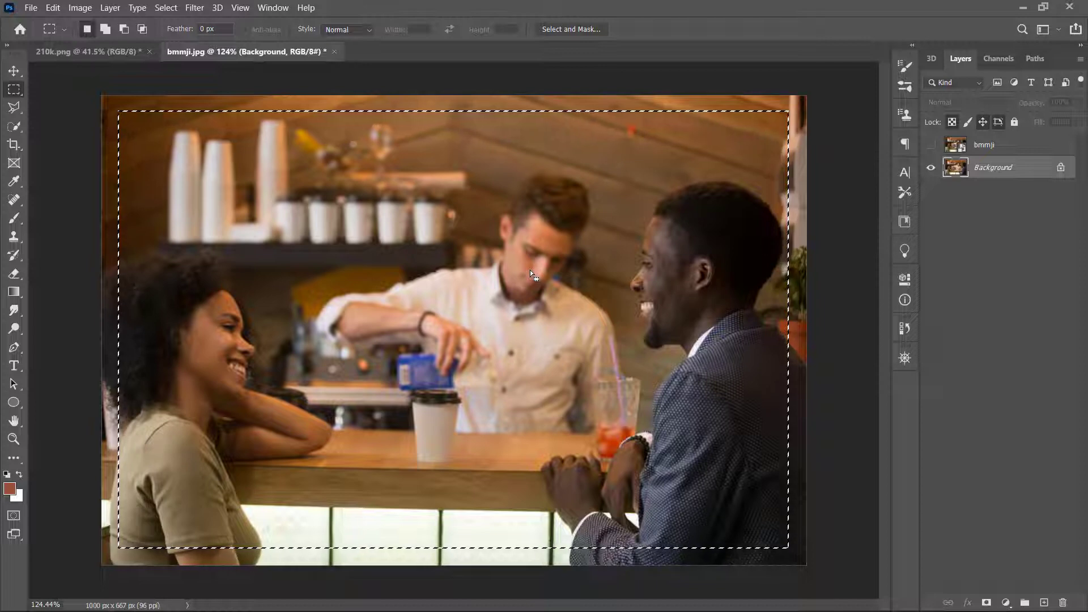
- Fill the selected inner area of the Background layer with White in Normal mode at 100% opacity
{"action": "key", "text": "shift+F5"}
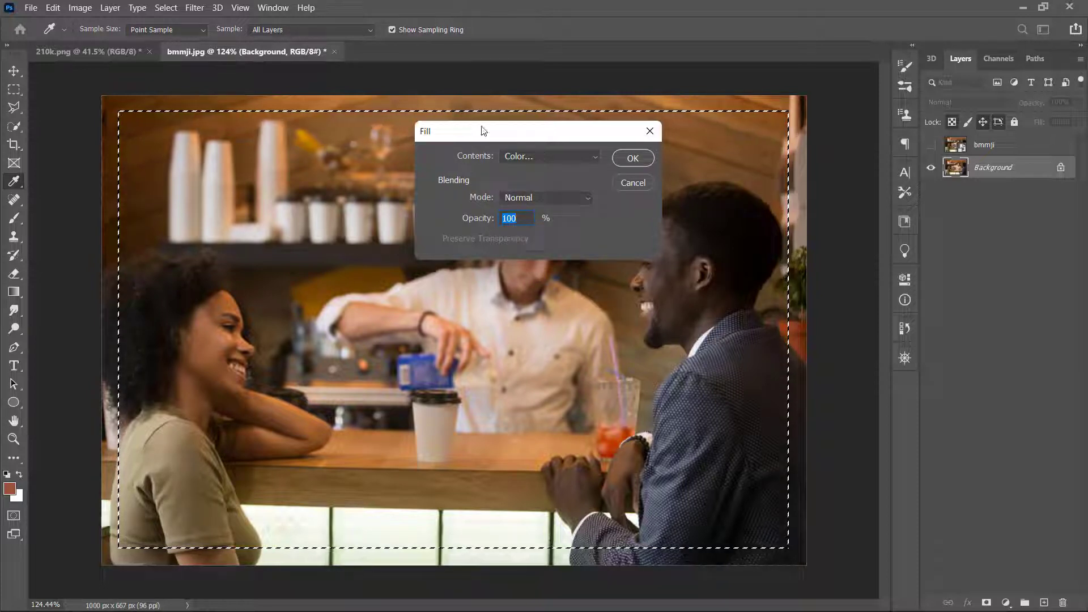
{"action": "left_click_drag", "start_coordinate": [483, 131], "coordinate": [848, 161]}
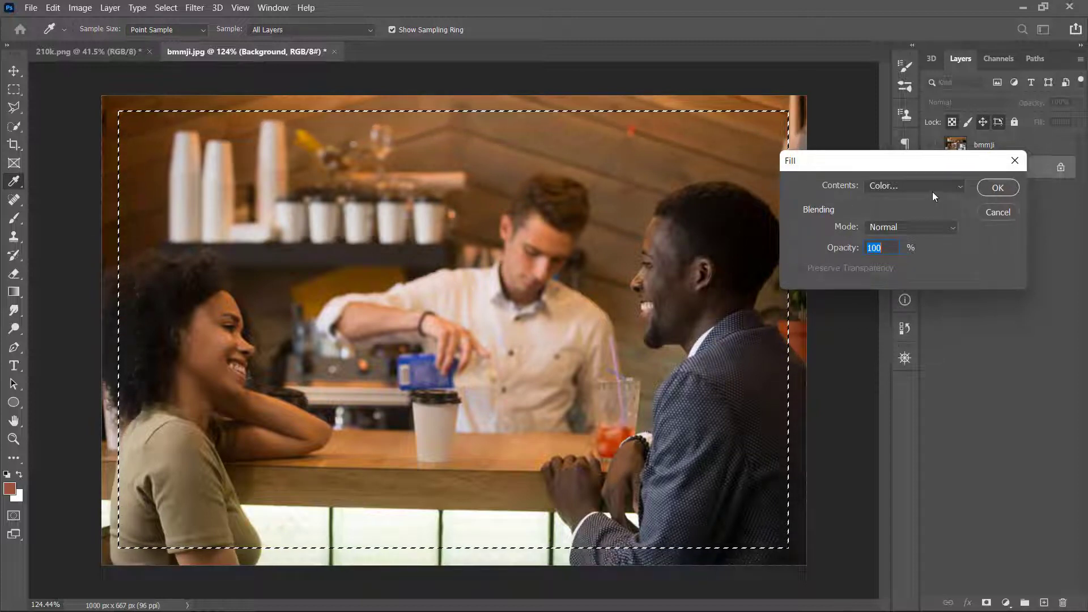
{"action": "left_click", "coordinate": [959, 186]}
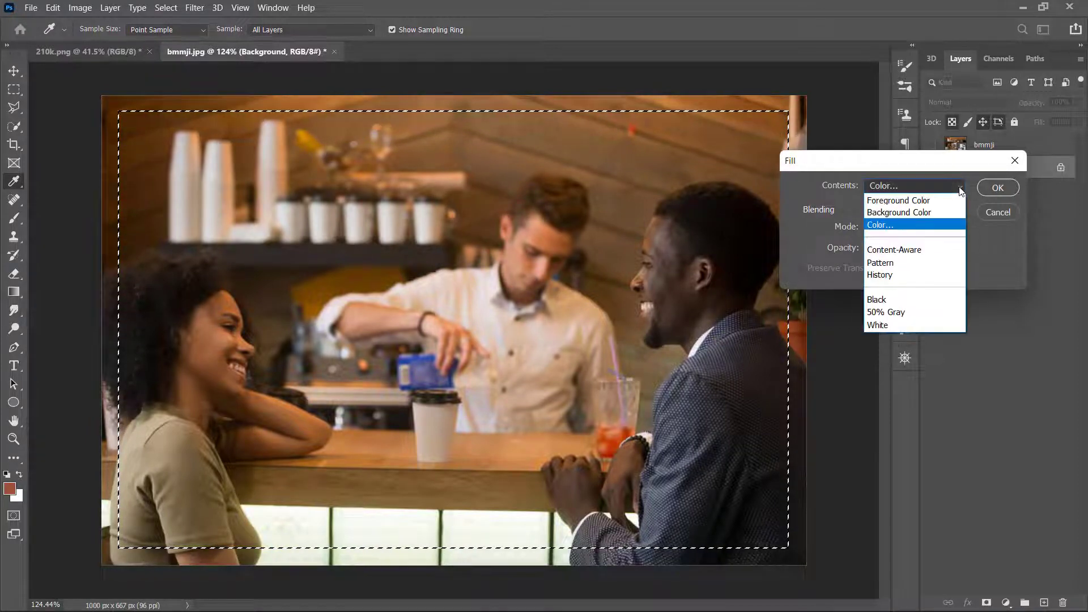
{"action": "left_click", "coordinate": [903, 326]}
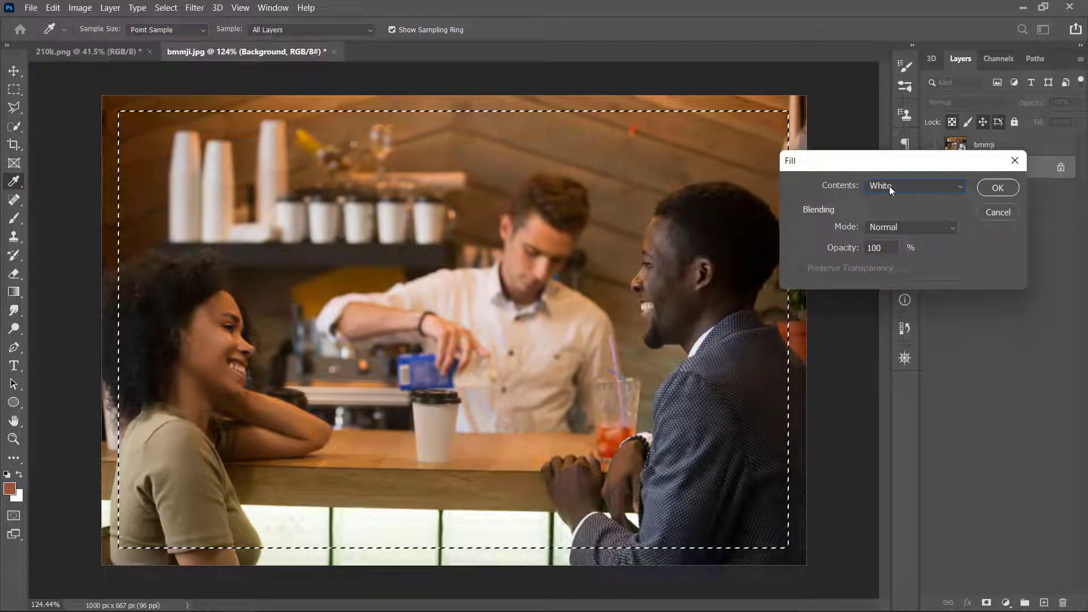
{"action": "left_click", "coordinate": [998, 188]}
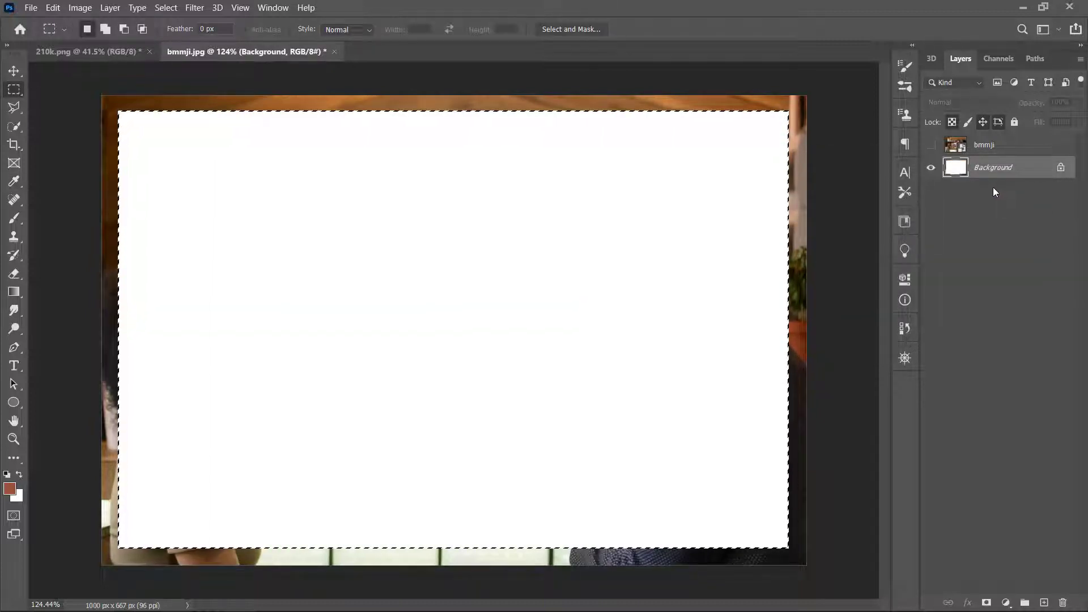
- Undo the white fill of the inner area on the Background layer
{"action": "key", "text": "ctrl+z"}
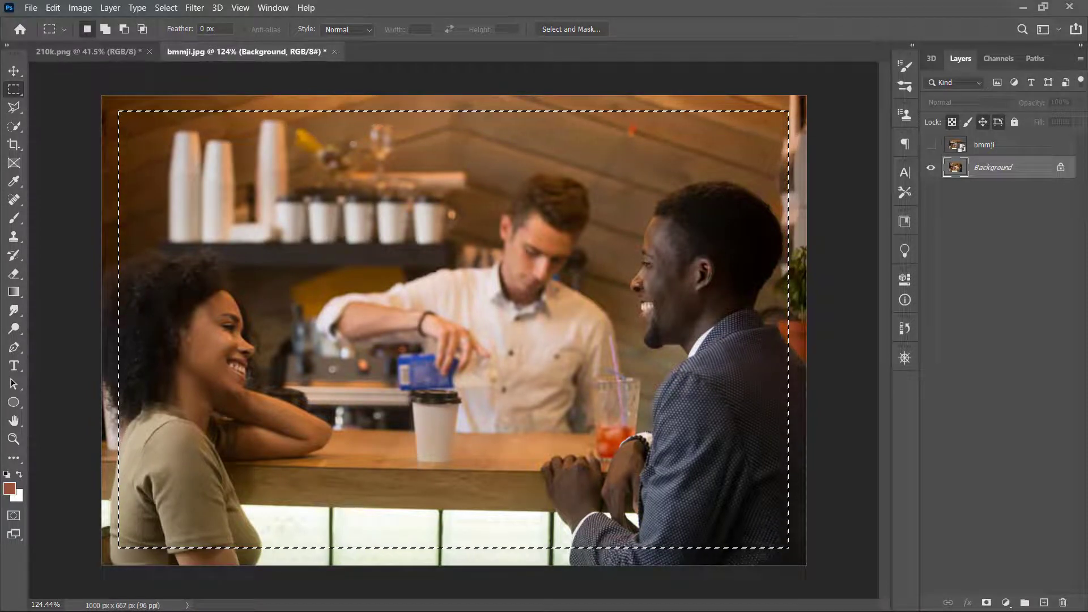
{"action": "left_click", "coordinate": [888, 597]}
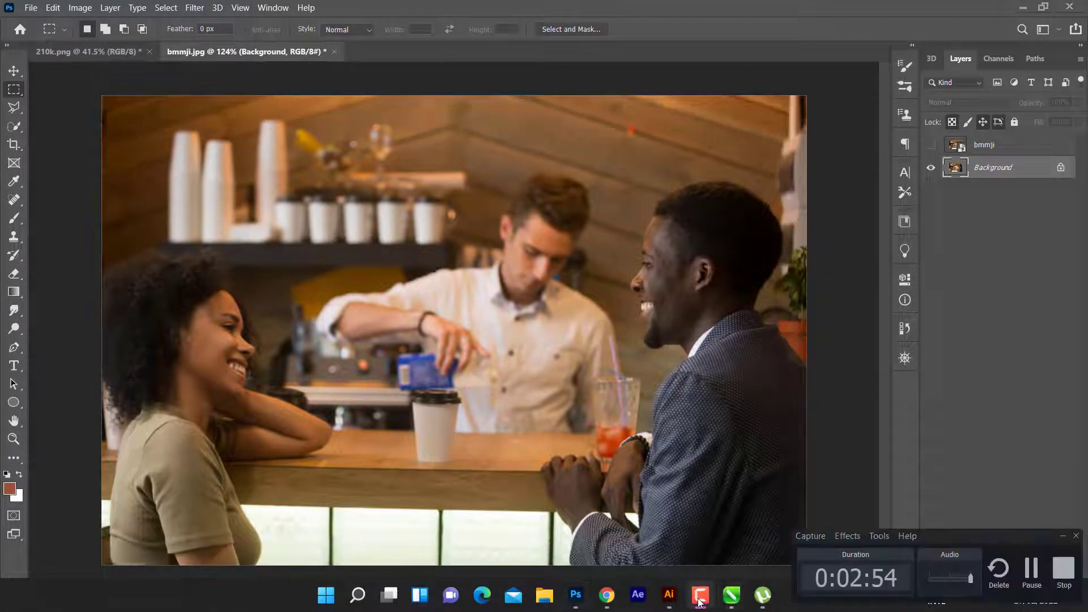
{"action": "left_click", "coordinate": [1031, 567]}
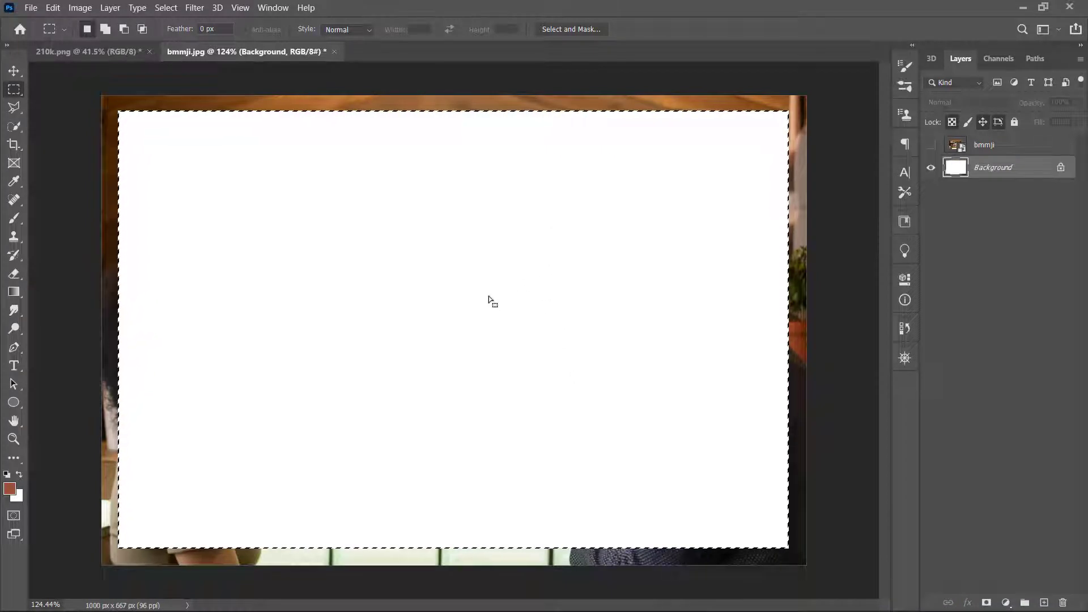
{"action": "key", "text": "ctrl+z"}
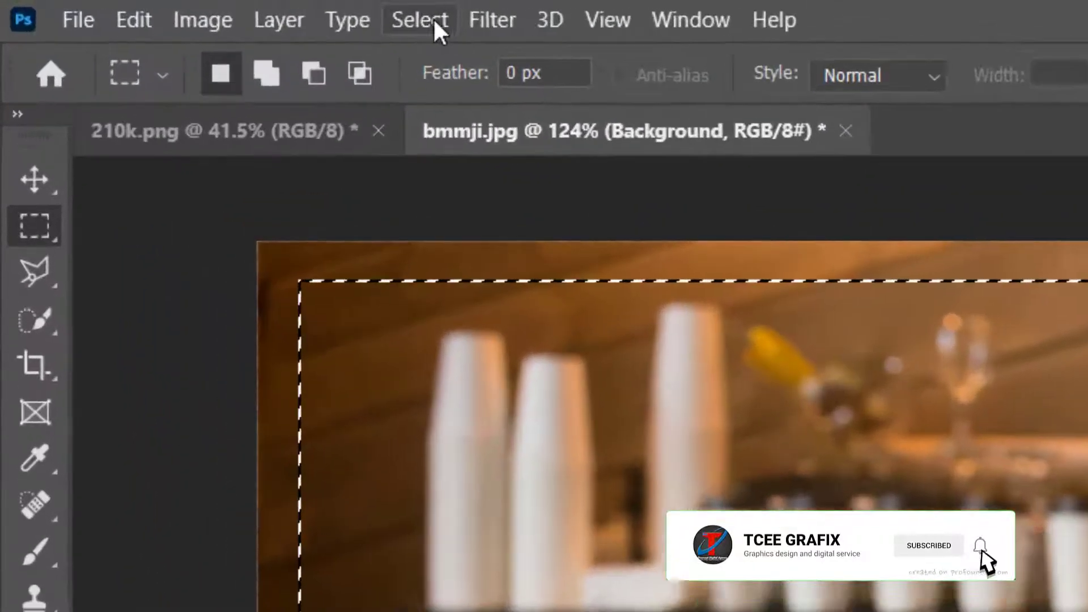
- Invert the selection so that only the margin around the photo is selected
{"action": "left_click", "coordinate": [206, 9]}
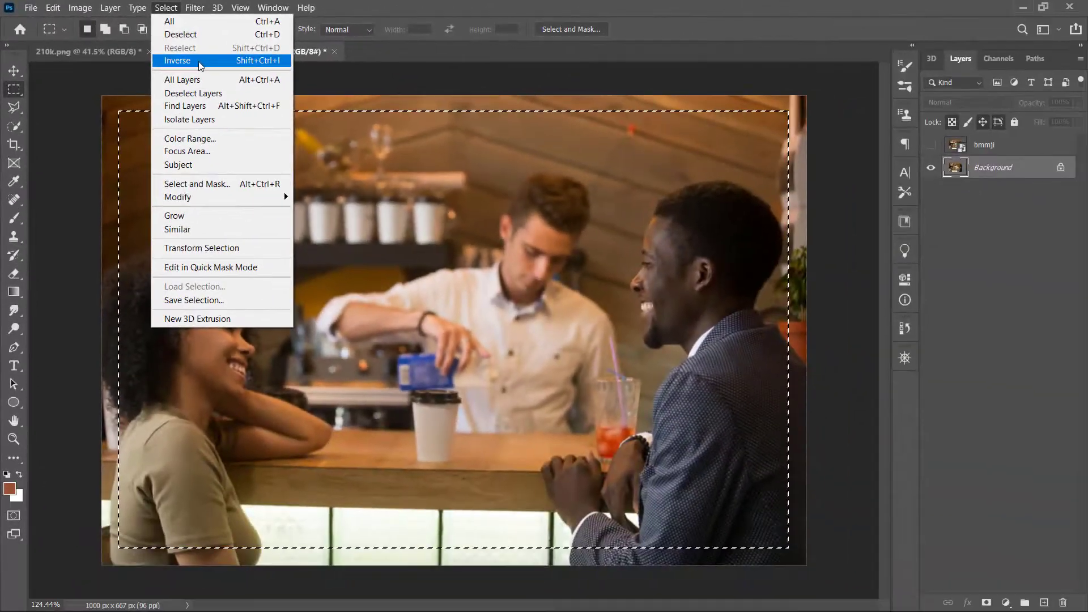
{"action": "left_click", "coordinate": [262, 85]}
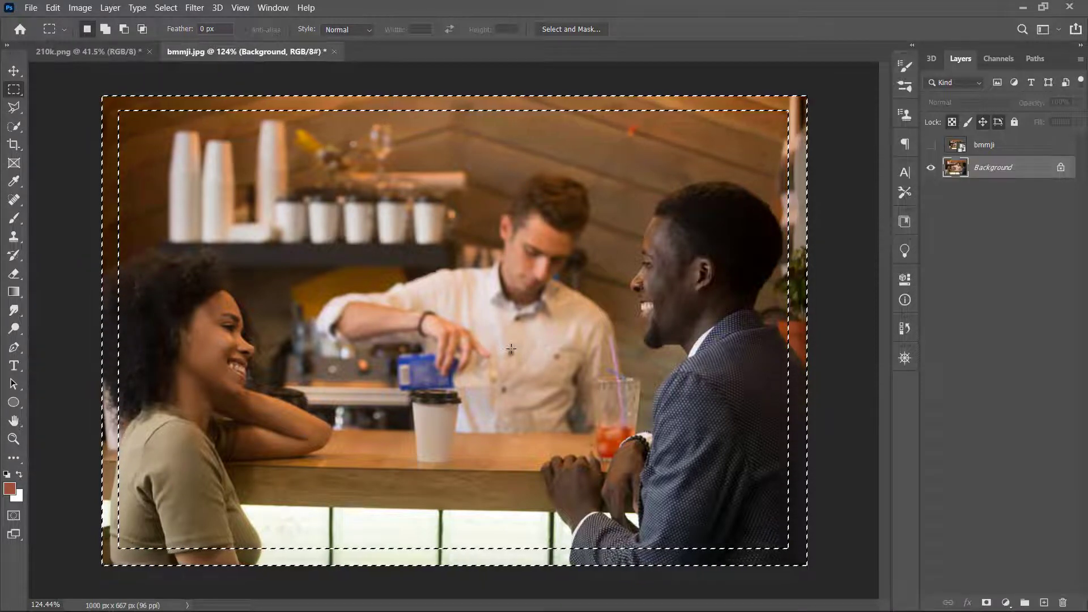
- Try filling the selected margin with White at 100% opacity and undo that fill
{"action": "key", "text": "shift+BackSpace"}
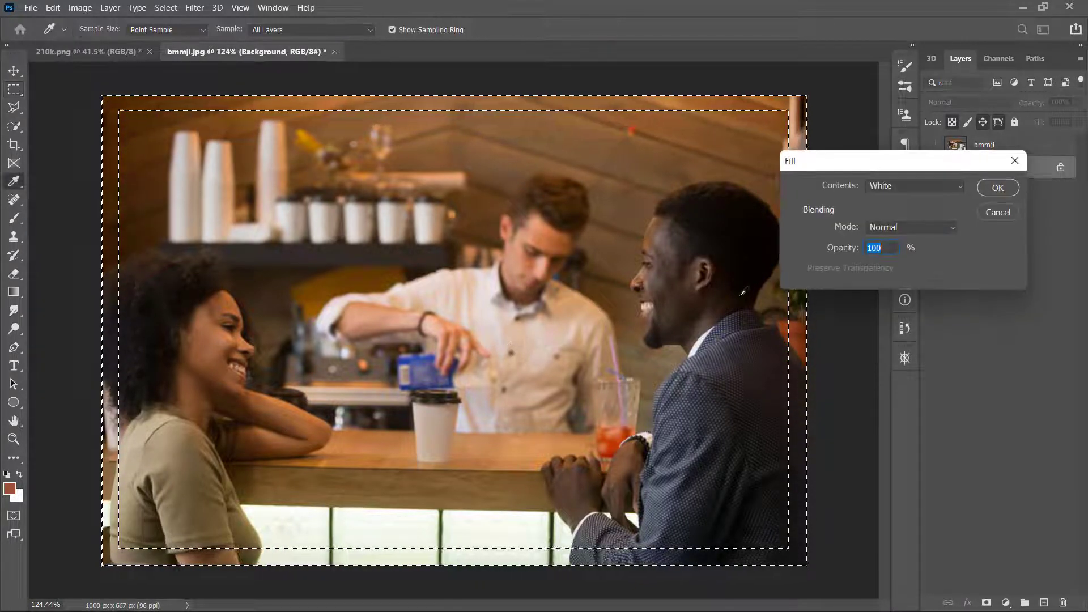
{"action": "left_click", "coordinate": [997, 188]}
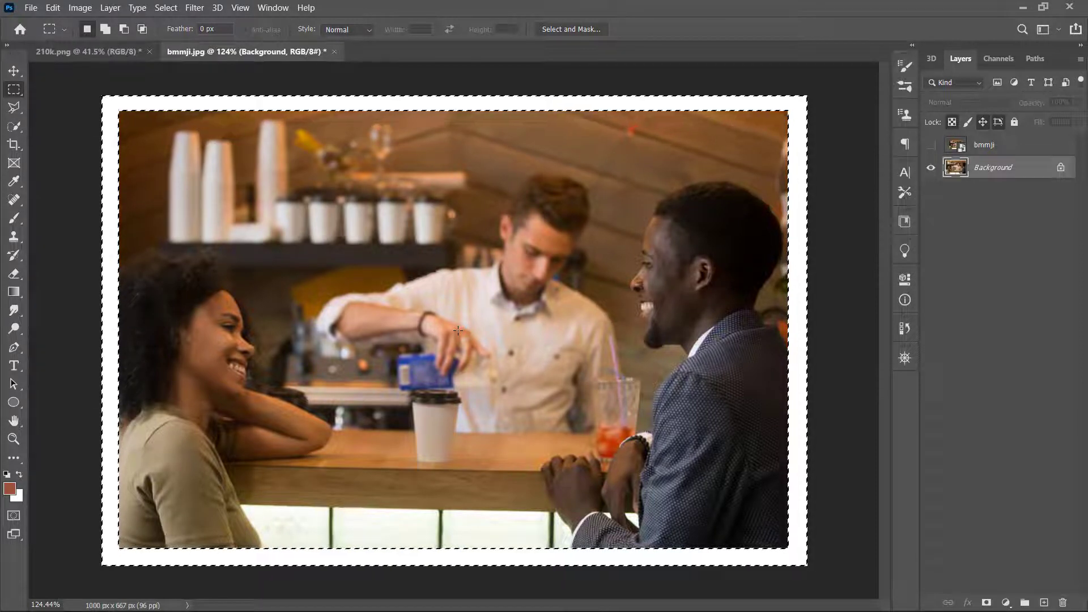
{"action": "key", "text": "ctrl+z"}
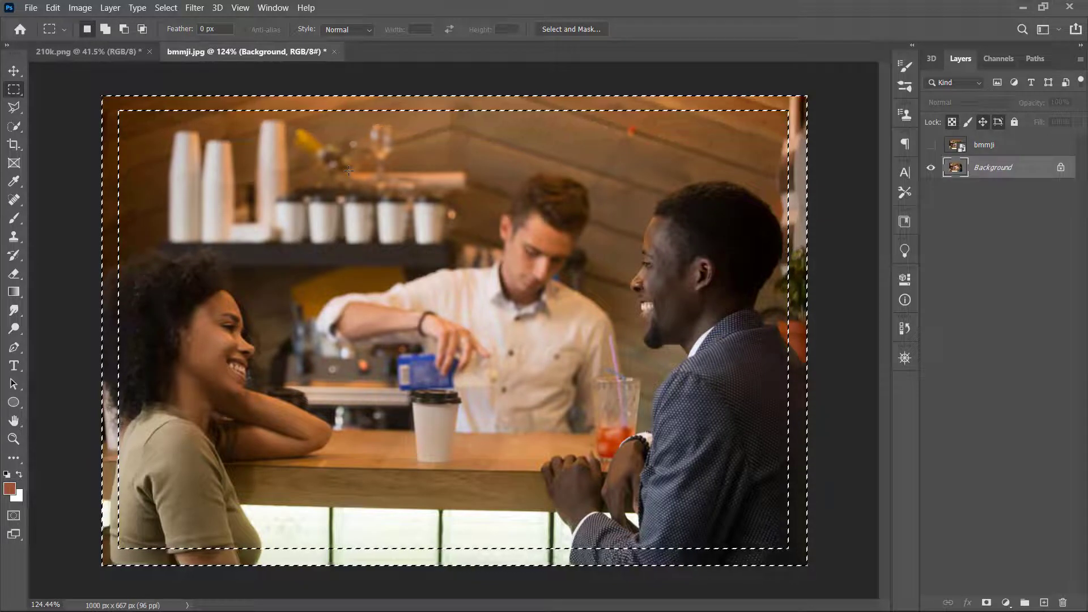
- Set the Fill contents for the selected margin to the custom blue 274ba3, sampled from the blue carton in the photo
{"action": "key", "text": "shift+F5"}
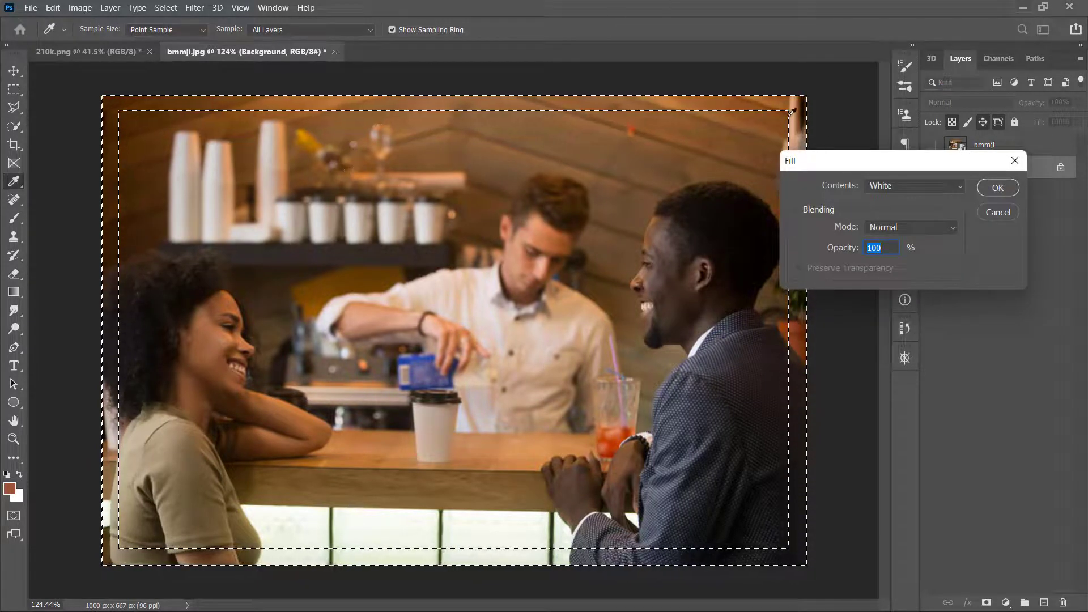
{"action": "left_click", "coordinate": [961, 184]}
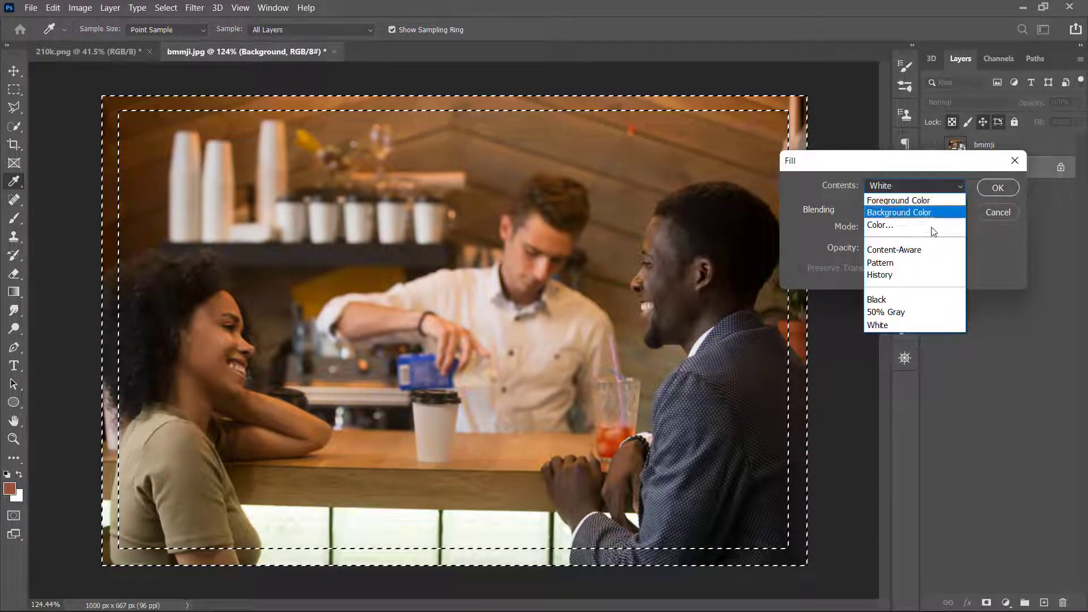
{"action": "left_click", "coordinate": [901, 227]}
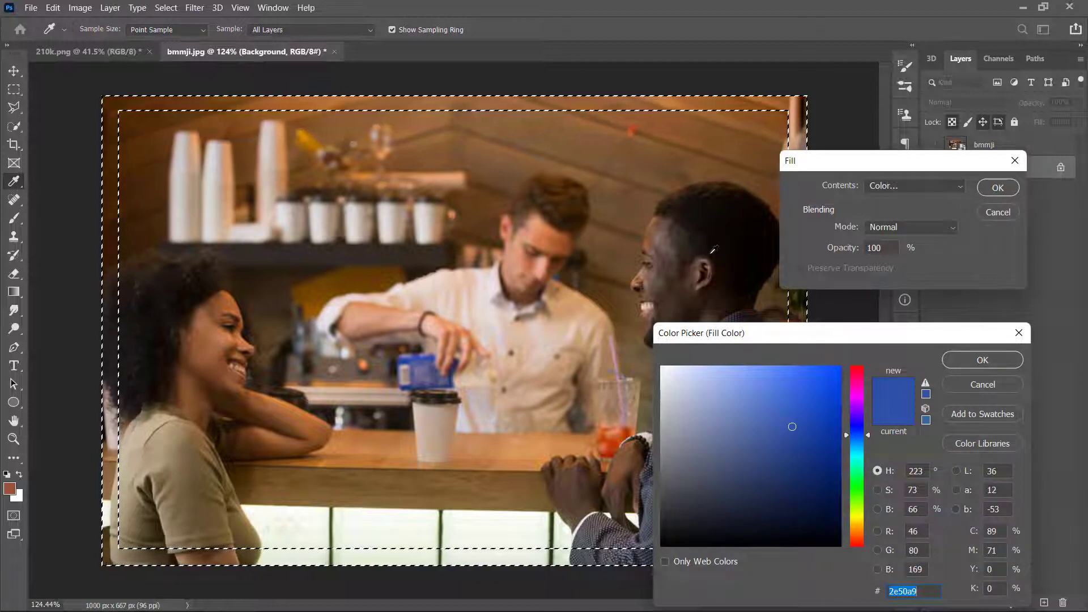
{"action": "left_click", "coordinate": [414, 357]}
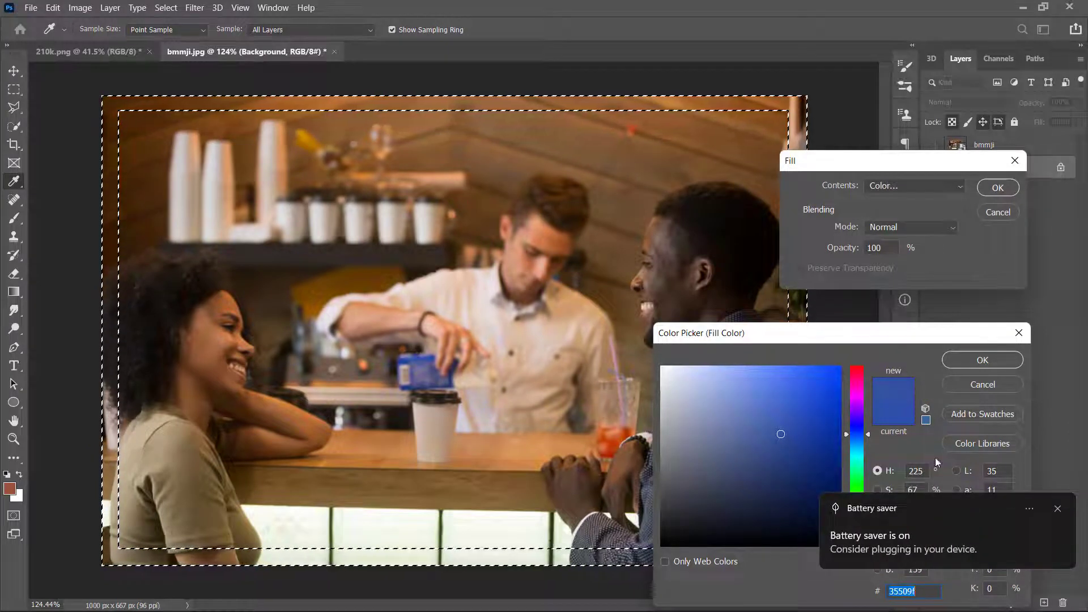
{"action": "left_click", "coordinate": [1057, 508]}
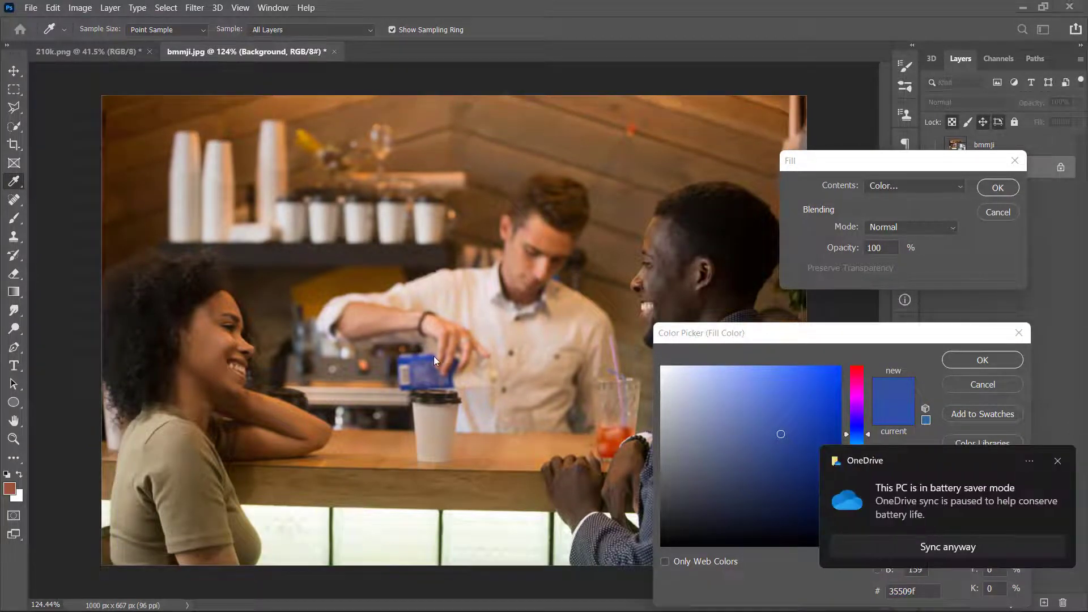
{"action": "left_click", "coordinate": [1057, 461]}
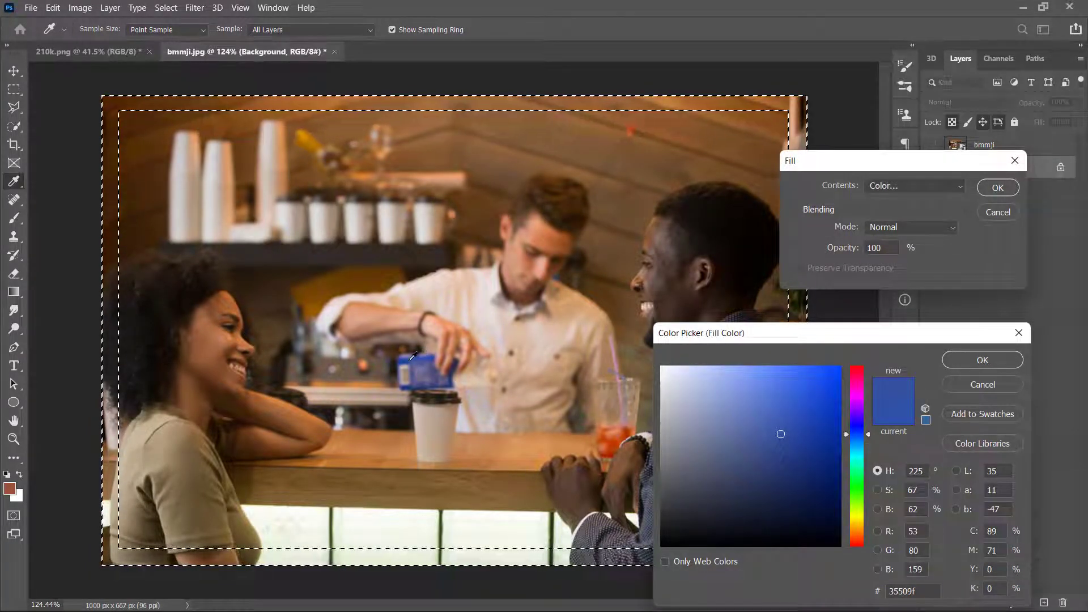
{"action": "left_click", "coordinate": [411, 358]}
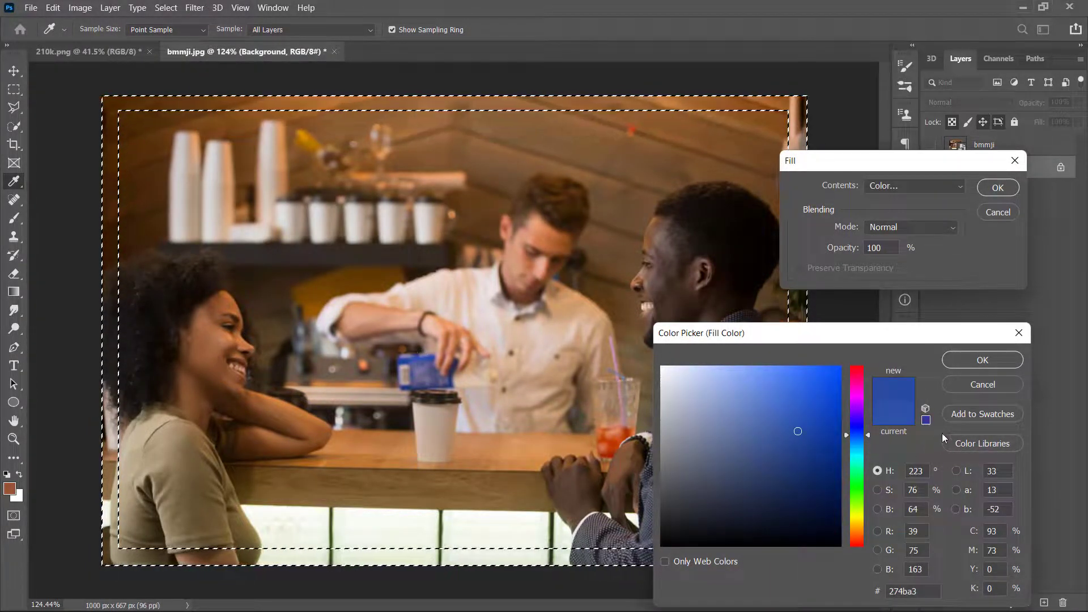
{"action": "left_click", "coordinate": [982, 360]}
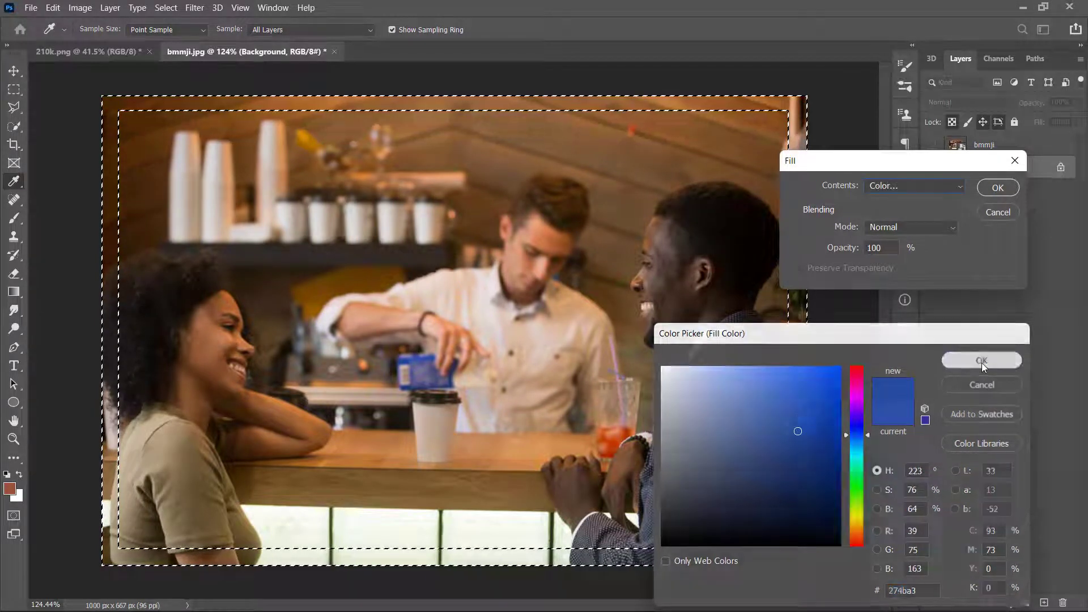
- Apply the blue fill to the margin in Normal mode at 100% opacity, switch to the Move tool and deselect
{"action": "left_click", "coordinate": [994, 188]}
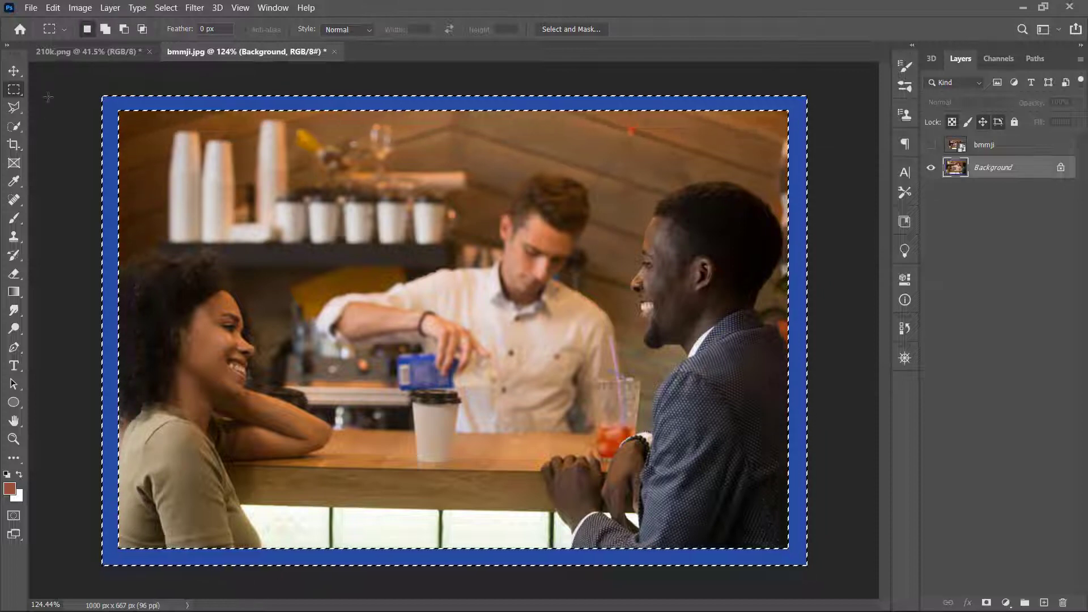
{"action": "left_click", "coordinate": [12, 70]}
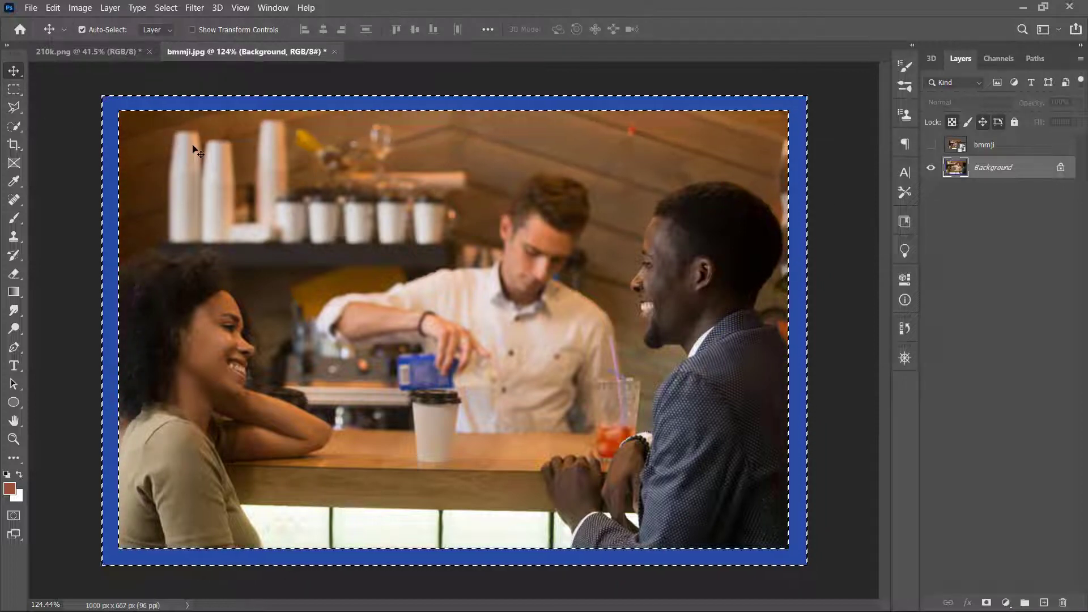
{"action": "key", "text": "ctrl+d"}
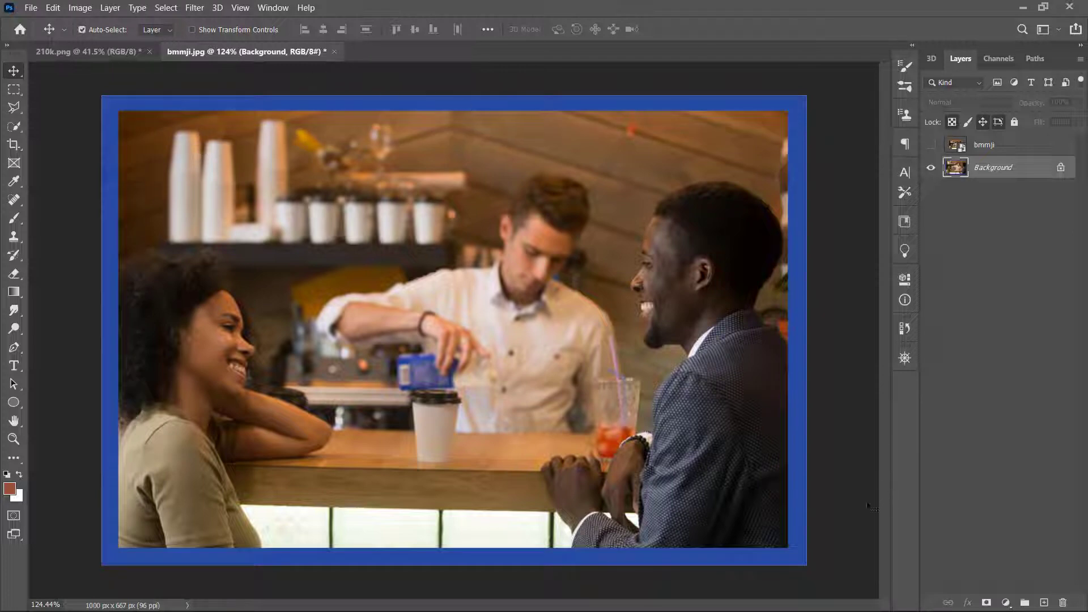